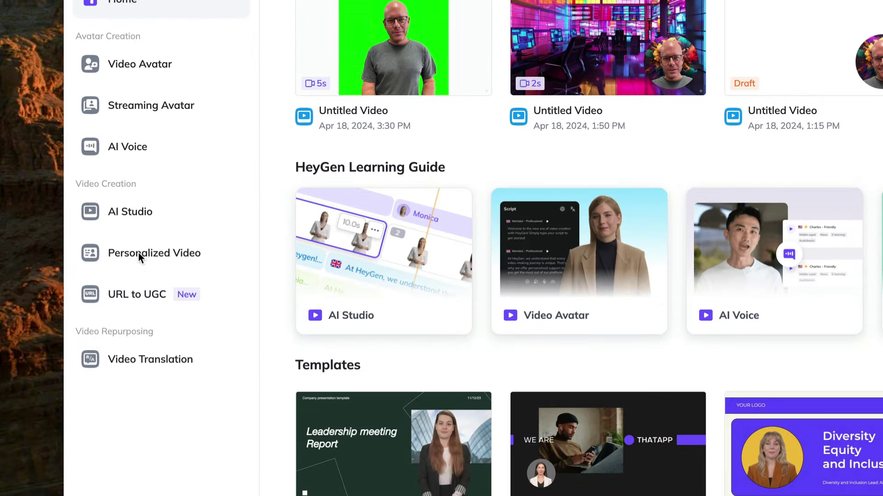
Start a new Personalized Video project from the 'Use the original video' template
{"action": "left_click", "coordinate": [139, 253]}
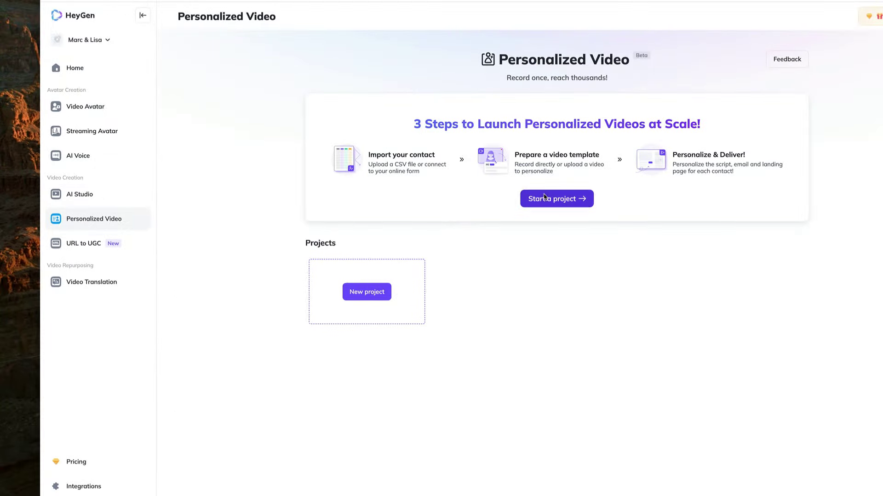
{"action": "left_click", "coordinate": [370, 294]}
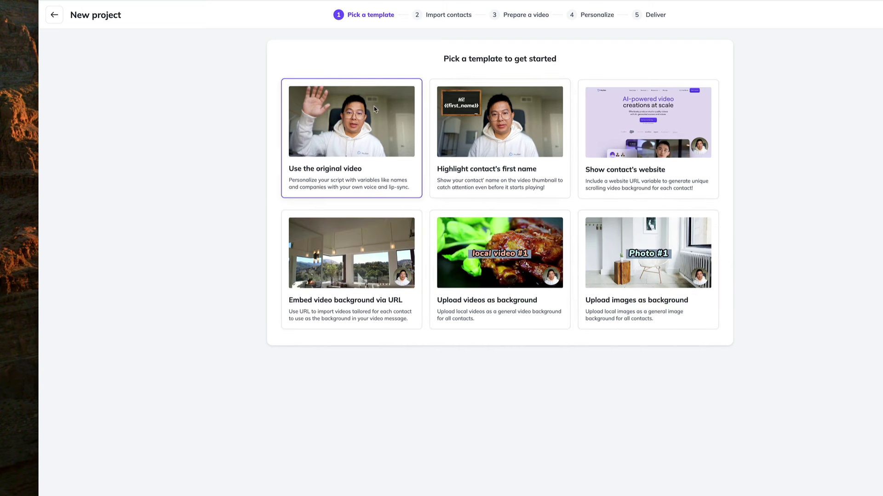
{"action": "left_click", "coordinate": [353, 125]}
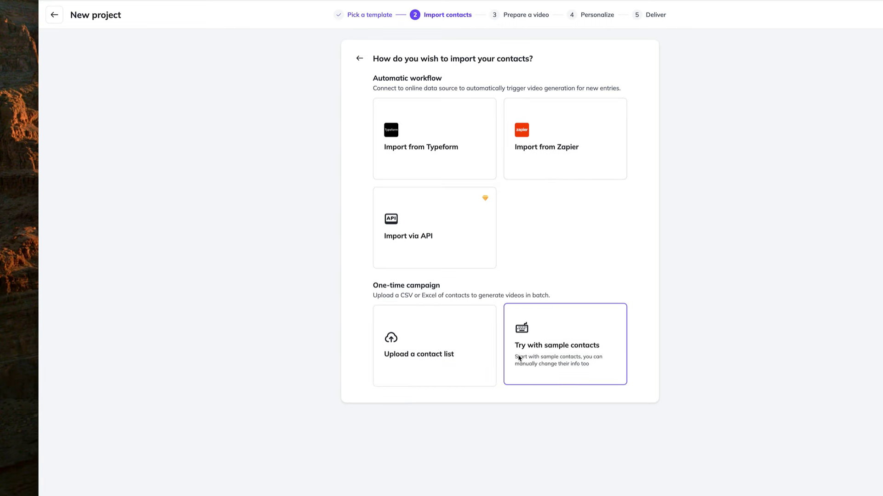
Import the three sample contacts and advance to the base-video step
{"action": "left_click", "coordinate": [568, 355]}
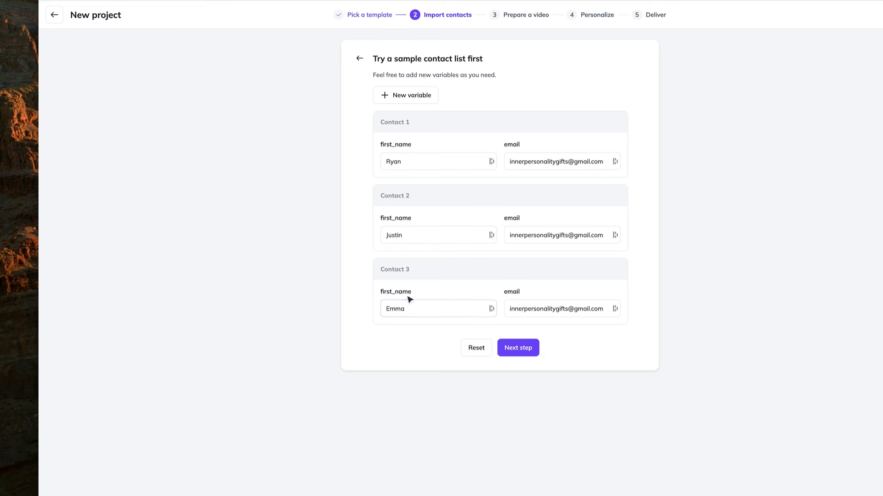
{"action": "left_click", "coordinate": [521, 349]}
{"action": "left_click", "coordinate": [523, 172]}
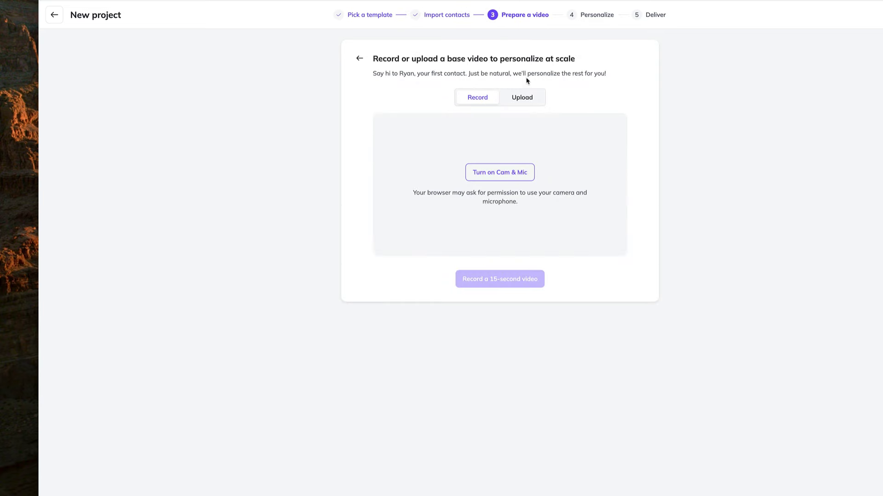
Upload me.mp4 as the base video, preview it, and continue
{"action": "left_click", "coordinate": [517, 102]}
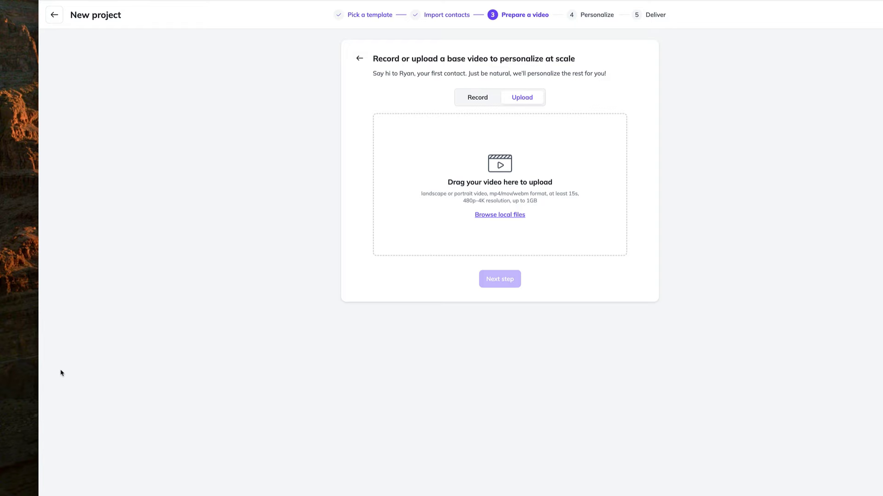
{"action": "left_click_drag", "start_coordinate": [59, 371], "coordinate": [515, 183]}
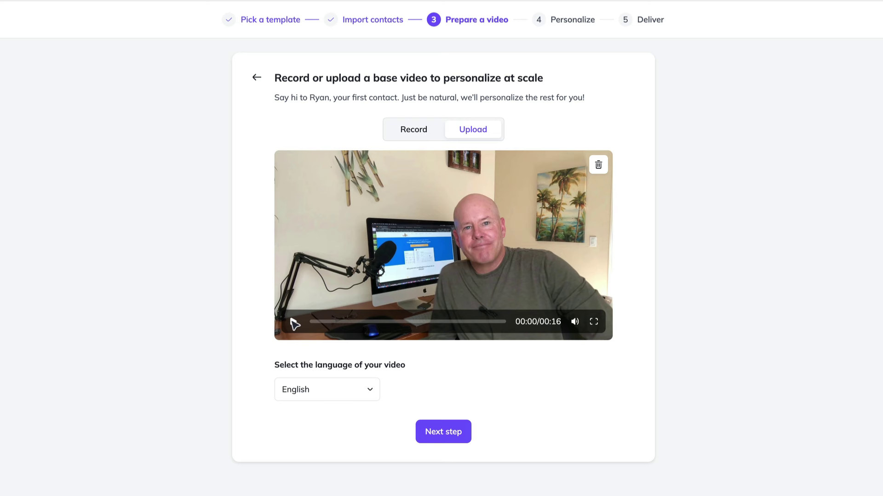
{"action": "left_click", "coordinate": [293, 321]}
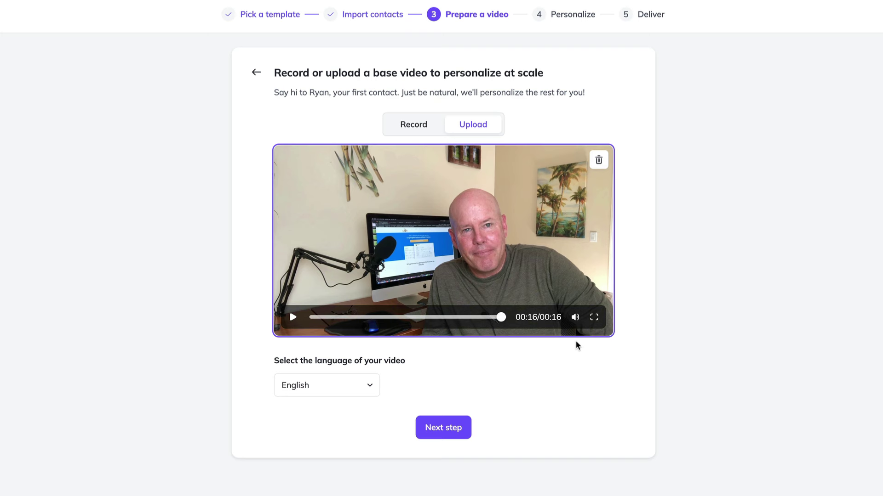
{"action": "left_click", "coordinate": [435, 434]}
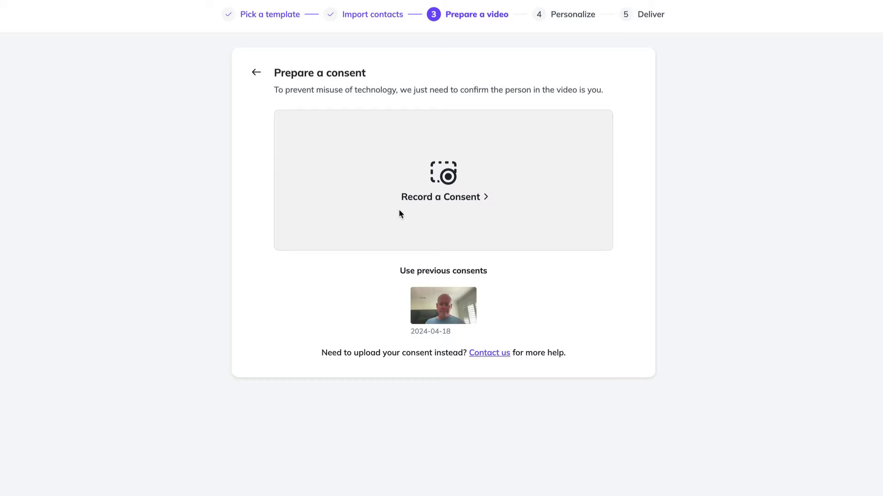
Reuse the previous consent recording dated 2024-04-18
{"action": "mouse_move", "coordinate": [452, 304]}
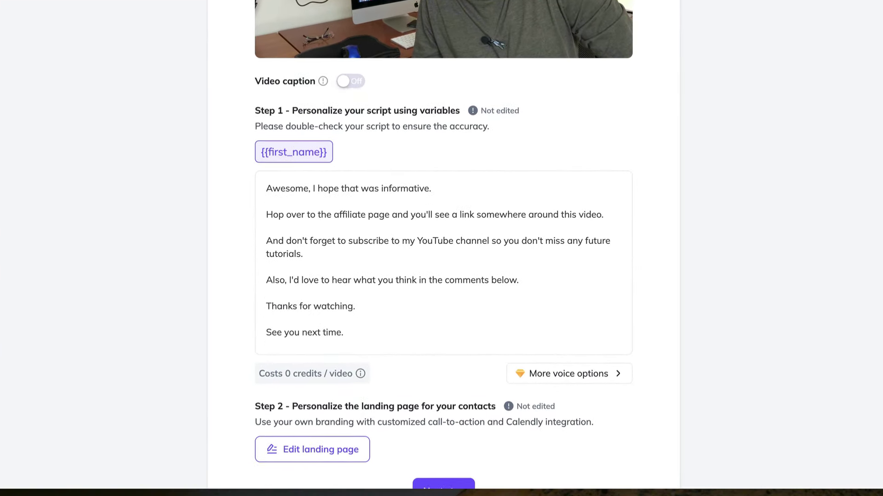
Insert {{first_name}} after 'Awesome,' and replace the first sentence with 'Thanks so much for the purchase!'
{"action": "scroll", "coordinate": [443, 248], "scroll_direction": "down", "scroll_amount": 1}
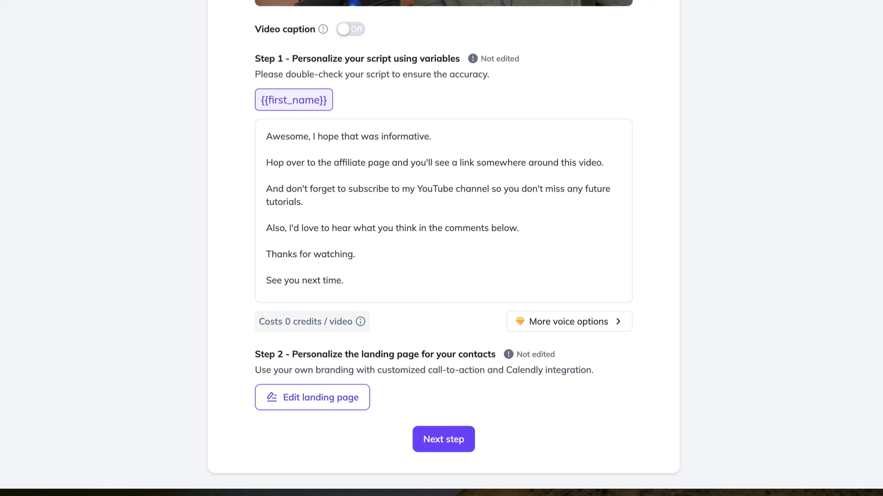
{"action": "left_click", "coordinate": [368, 152]}
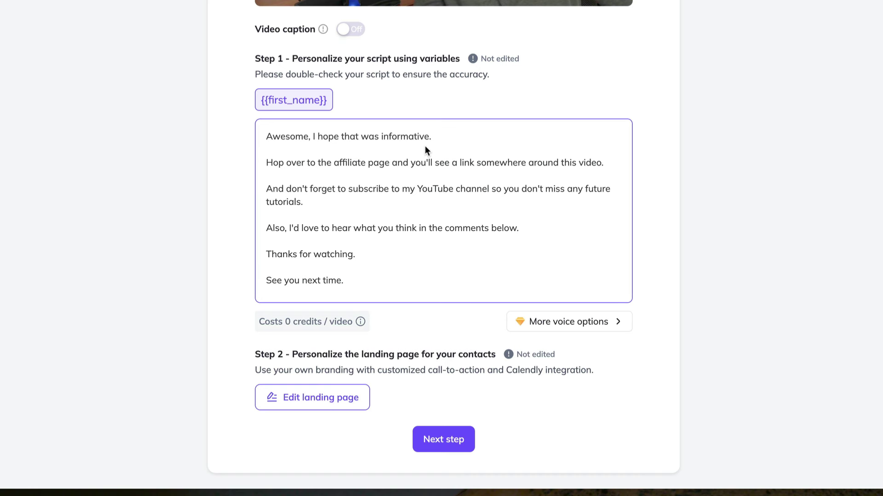
{"action": "left_click", "coordinate": [311, 136]}
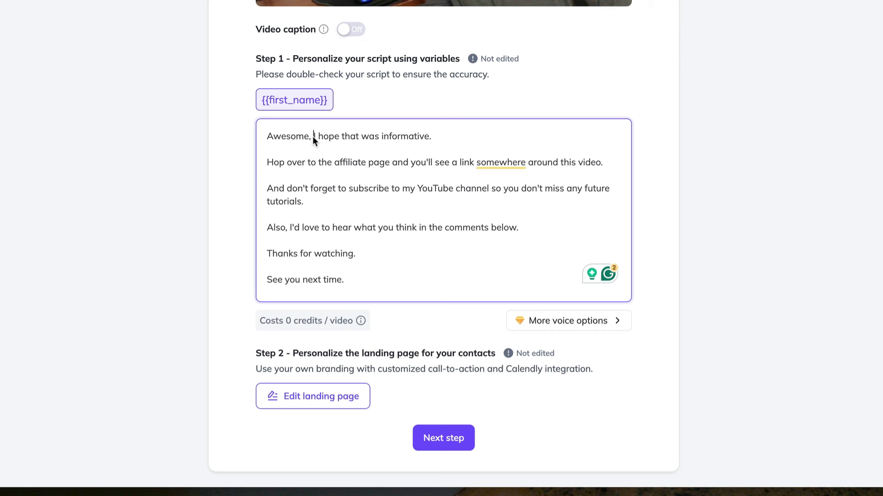
{"action": "left_click", "coordinate": [294, 100]}
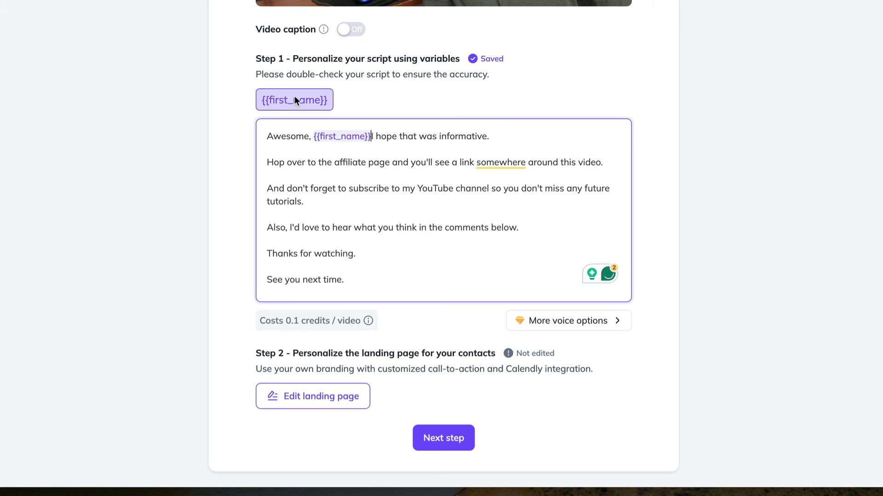
{"action": "type", "text": "! I"}
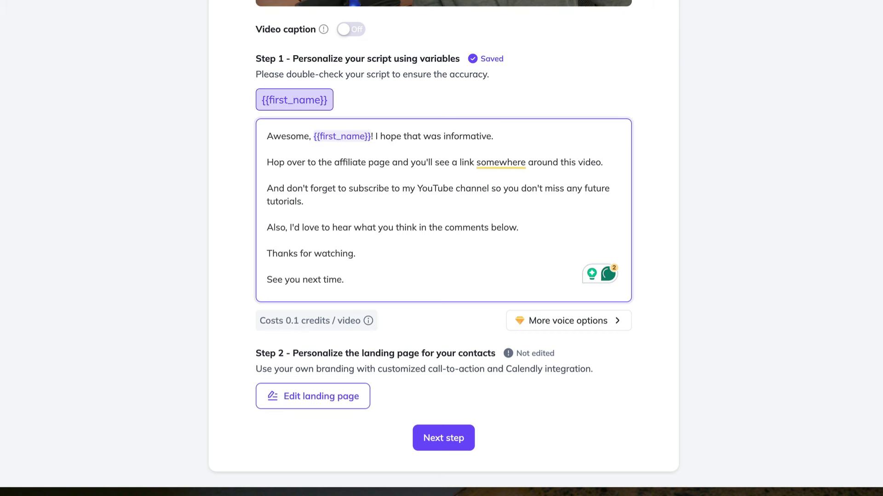
{"action": "left_click_drag", "start_coordinate": [486, 135], "coordinate": [375, 134]}
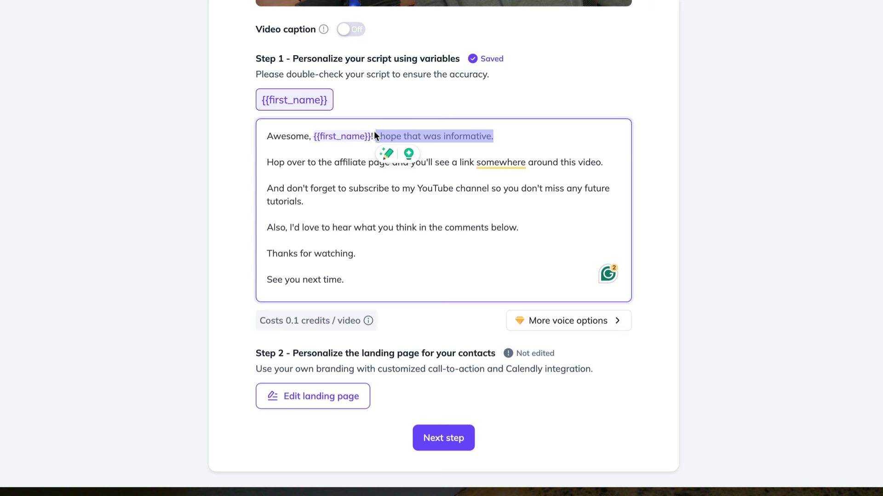
{"action": "type", "text": "Thanks so much for the purchase!"}
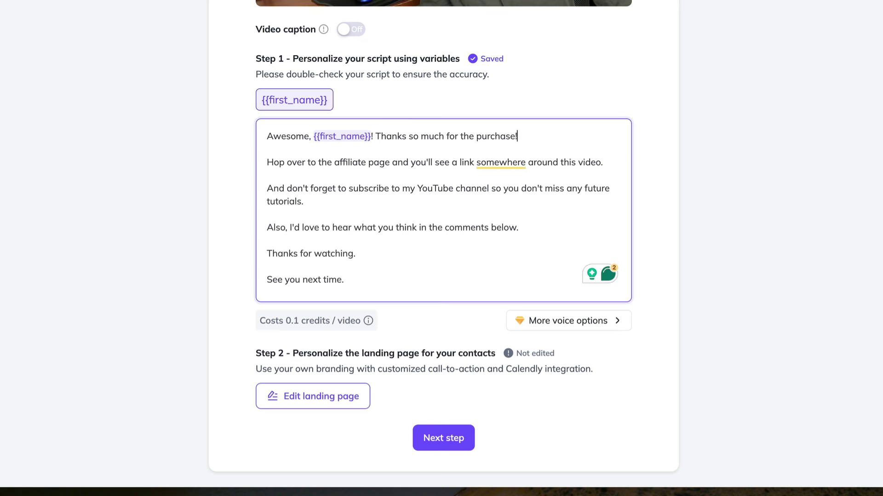
Add {{first_name}} after 'forget,' and continue to the Deliver step
{"action": "left_click", "coordinate": [336, 189]}
{"action": "type", "text": ","}
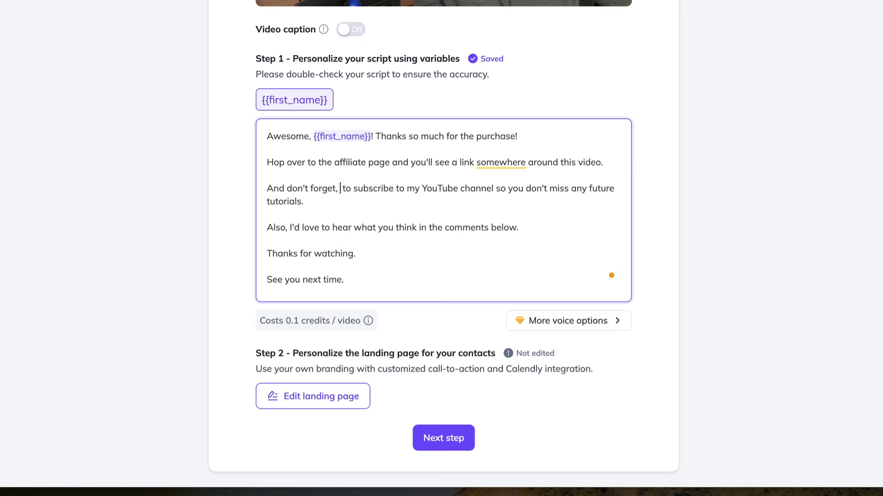
{"action": "left_click", "coordinate": [297, 96]}
{"action": "type", "text": ", {{first_name"}
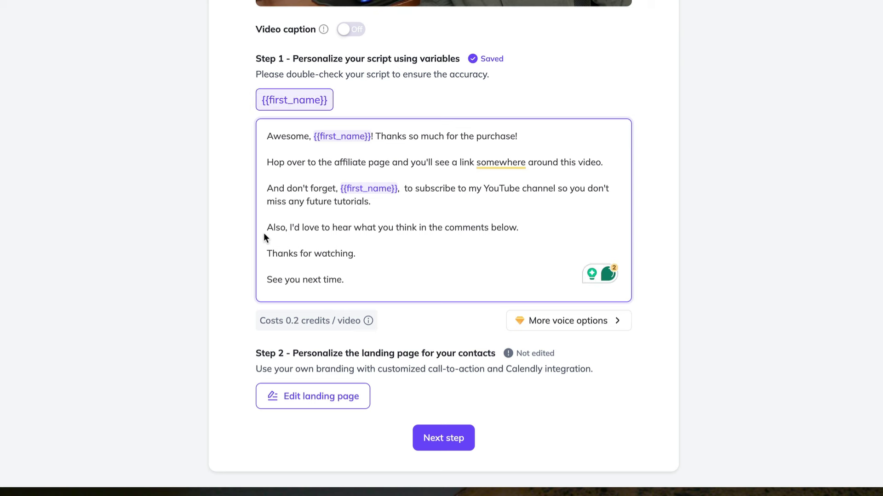
{"action": "left_click", "coordinate": [449, 443]}
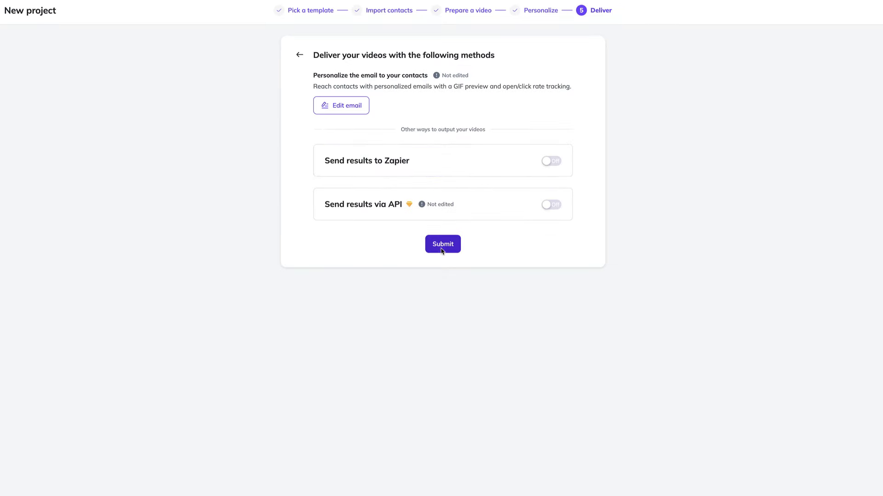
Submit and confirm the launch of three videos for 0.6 credits
{"action": "left_click", "coordinate": [439, 246]}
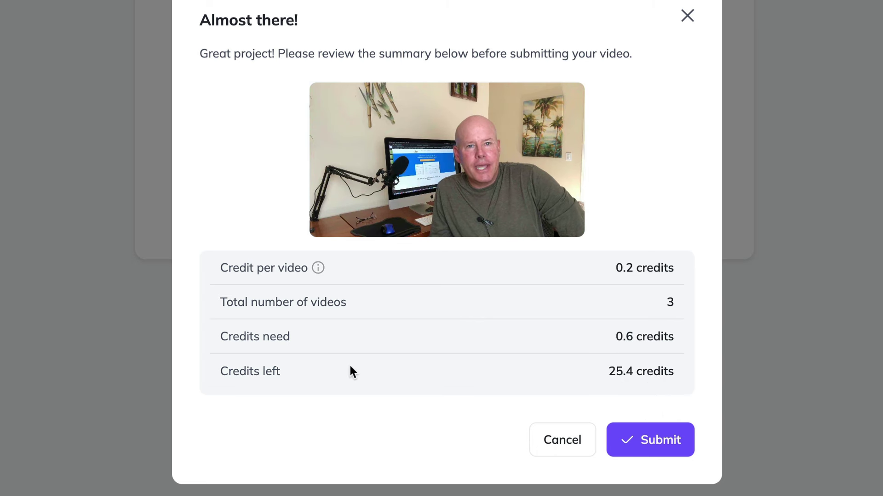
{"action": "left_click", "coordinate": [662, 441]}
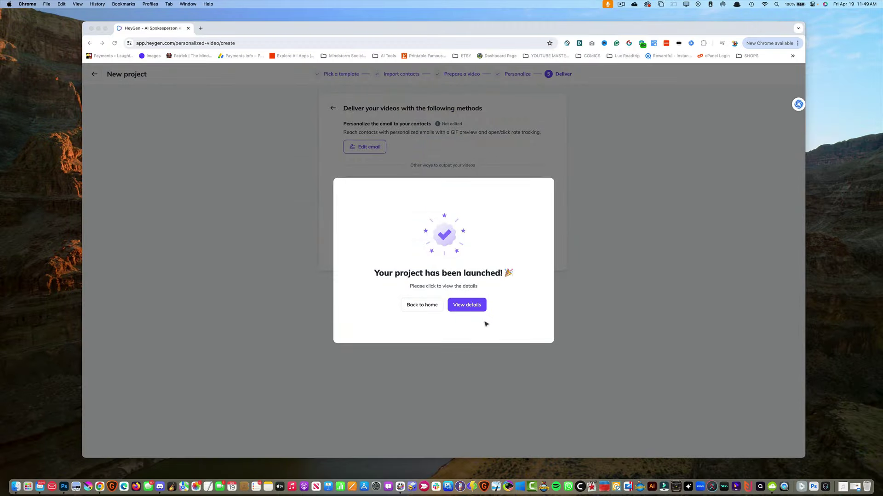
Preview all three contacts' personalized videos, then send the first contact's video email
{"action": "left_click", "coordinate": [472, 306]}
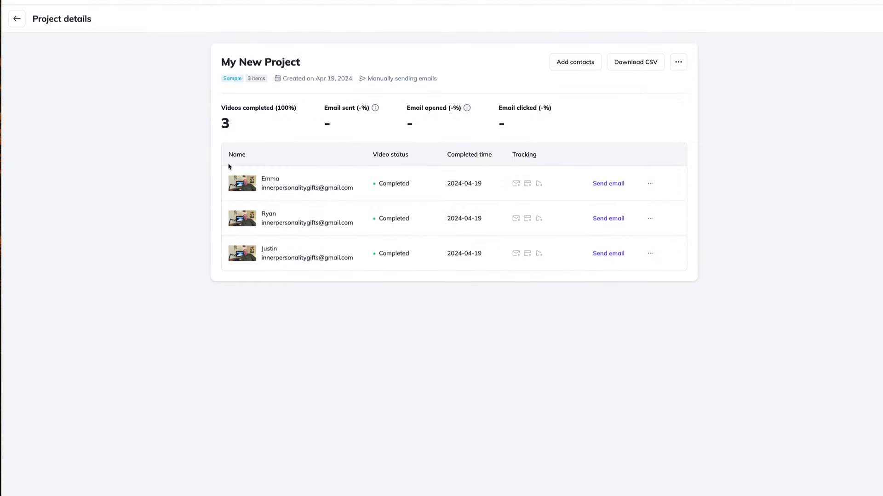
{"action": "left_click", "coordinate": [239, 182]}
{"action": "left_click", "coordinate": [271, 336]}
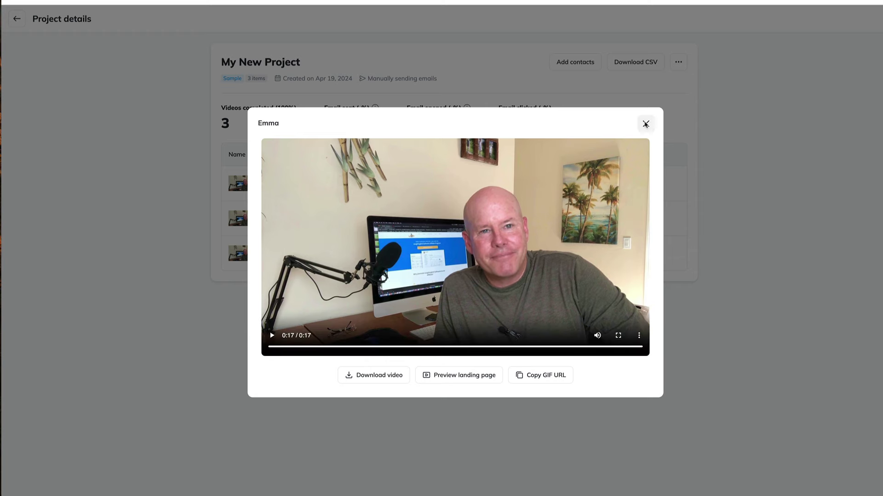
{"action": "left_click", "coordinate": [645, 123]}
{"action": "left_click", "coordinate": [251, 221]}
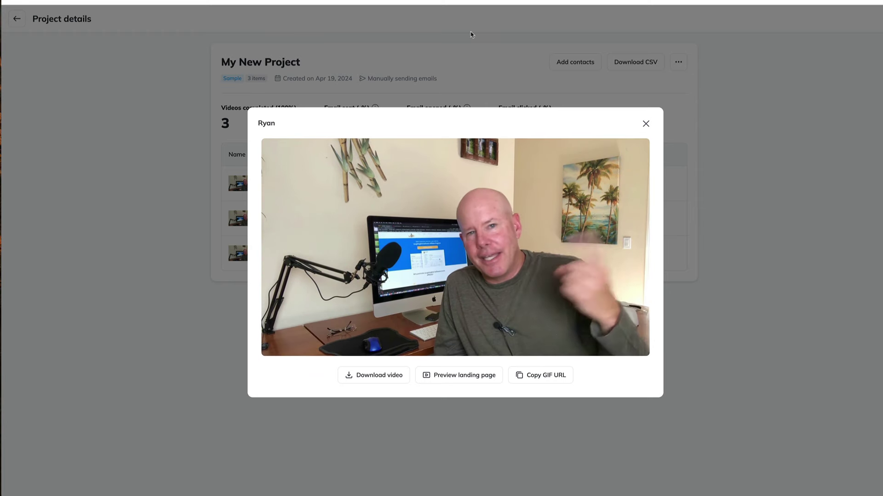
{"action": "left_click", "coordinate": [645, 124]}
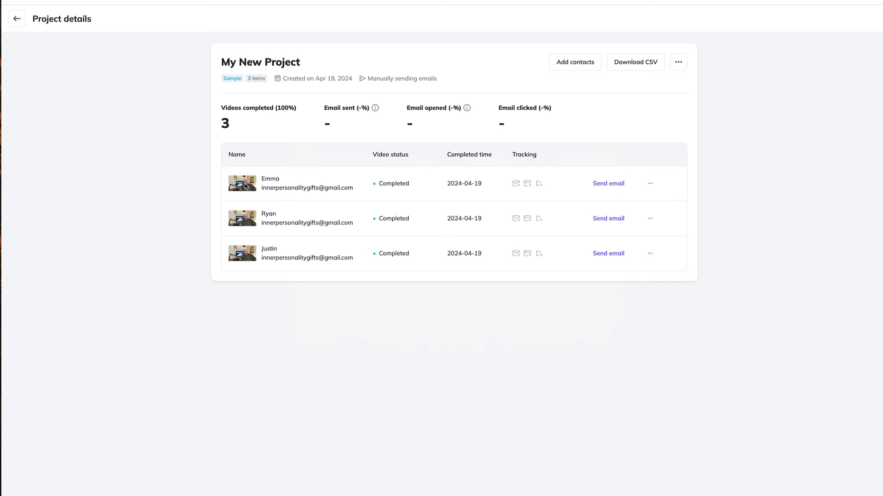
{"action": "left_click", "coordinate": [244, 264]}
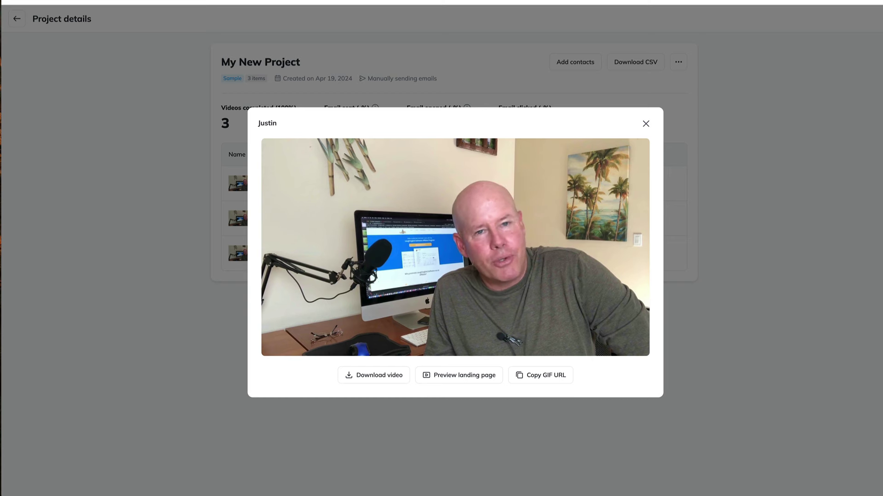
{"action": "left_click", "coordinate": [646, 124]}
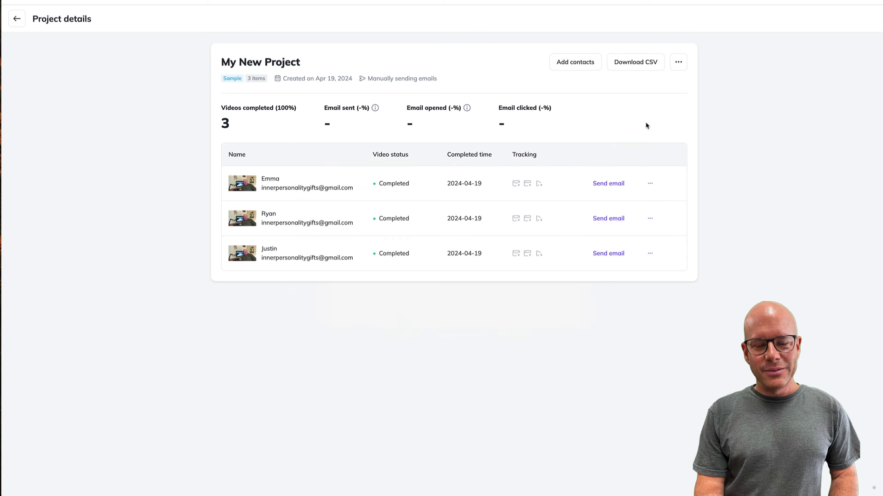
{"action": "left_click", "coordinate": [605, 185]}
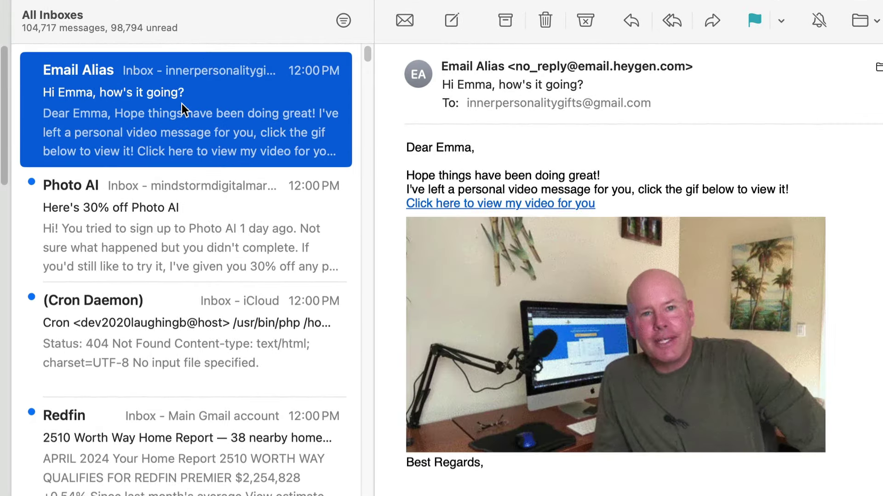
Open the HeyGen share page from the video GIF in the received email
{"action": "left_click", "coordinate": [705, 295]}
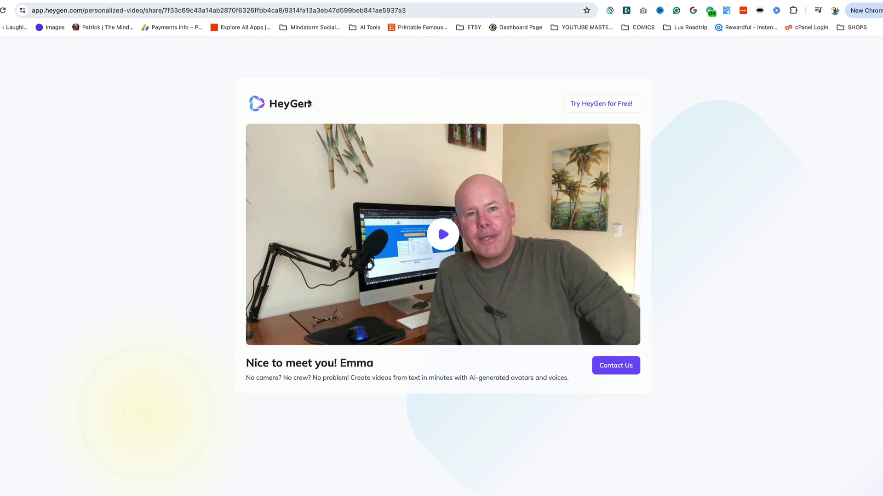
Play the first contact's personalized video on the share page
{"action": "left_click", "coordinate": [445, 241]}
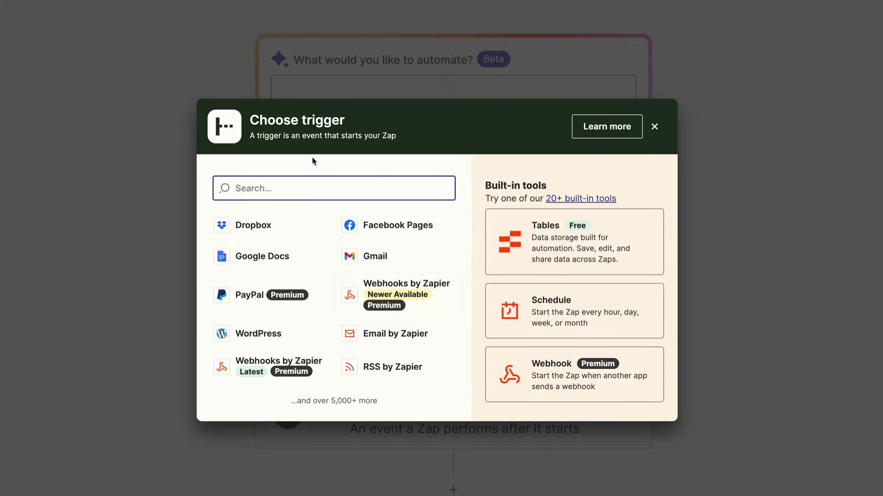
Set Shopify as the new Zap's trigger app
{"action": "type", "text": "shopify"}
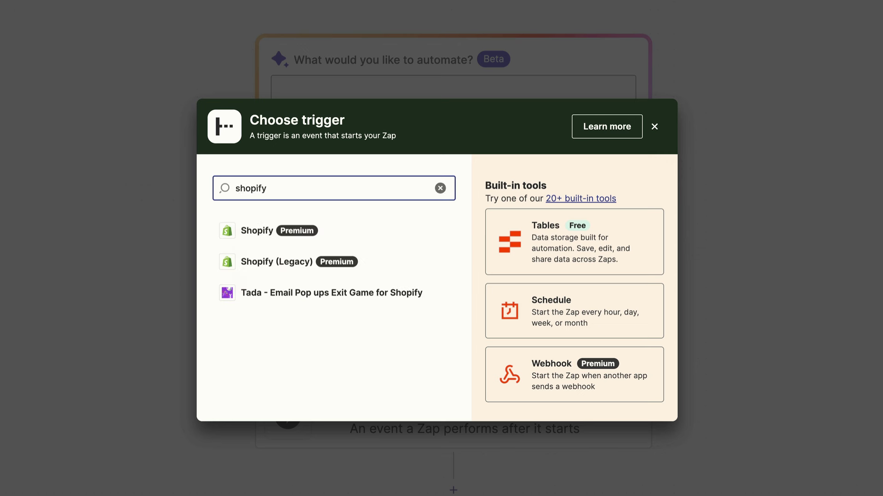
{"action": "left_click", "coordinate": [262, 231]}
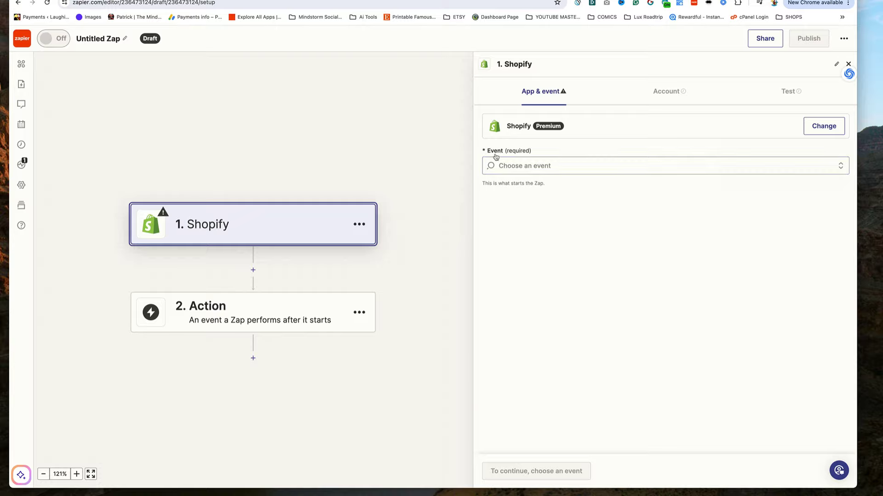
Set the Shopify trigger event to New Order and test it, fetching three sample orders
{"action": "left_click", "coordinate": [534, 171]}
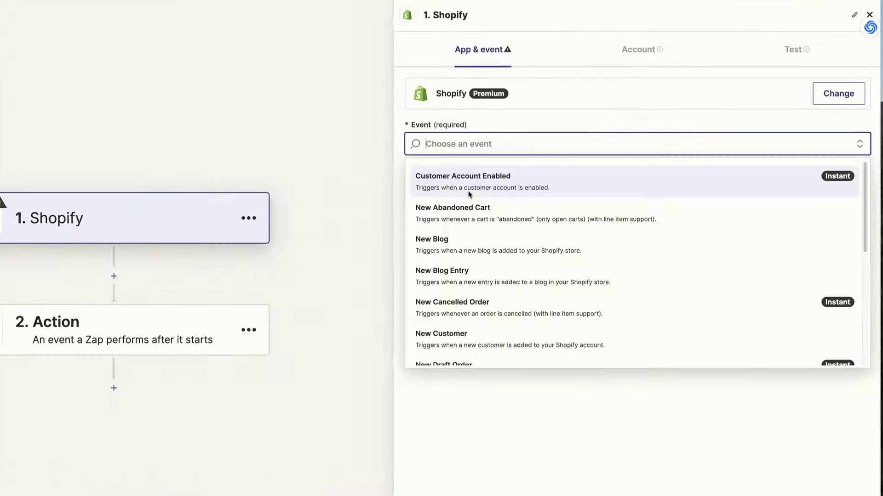
{"action": "scroll", "coordinate": [192, 268], "scroll_direction": "down", "scroll_amount": 6}
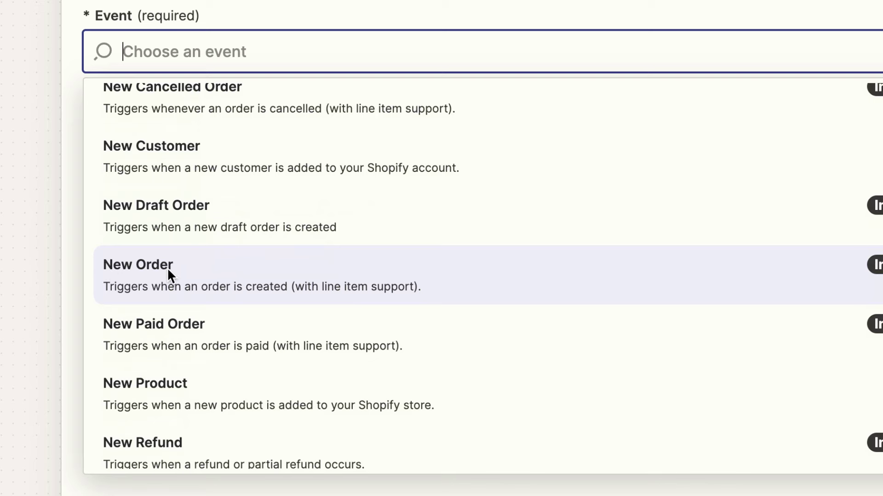
{"action": "left_click", "coordinate": [169, 273]}
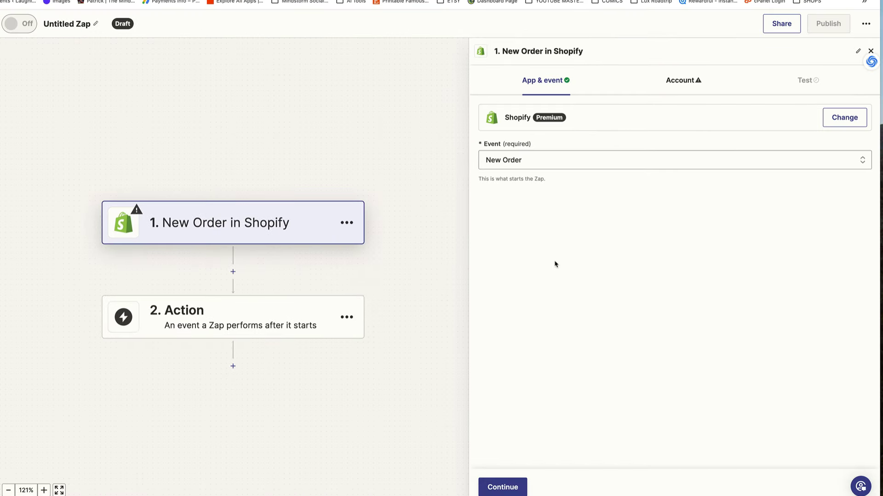
{"action": "left_click", "coordinate": [501, 486]}
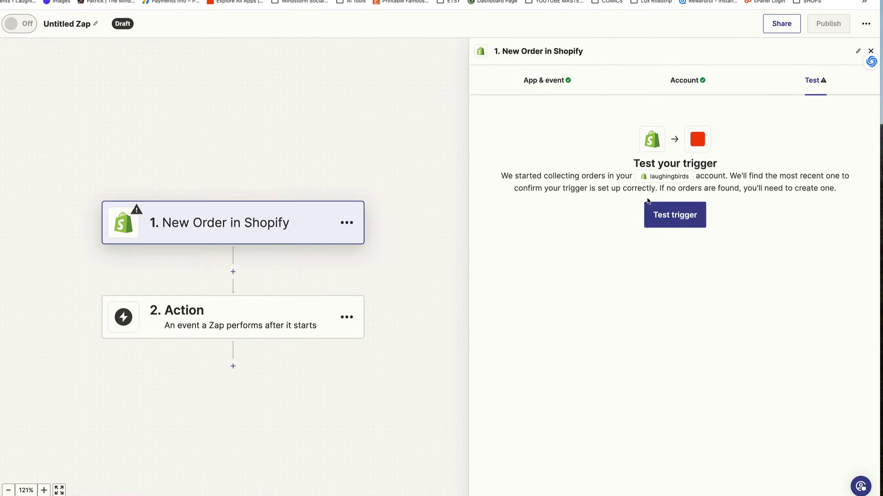
{"action": "left_click", "coordinate": [670, 213]}
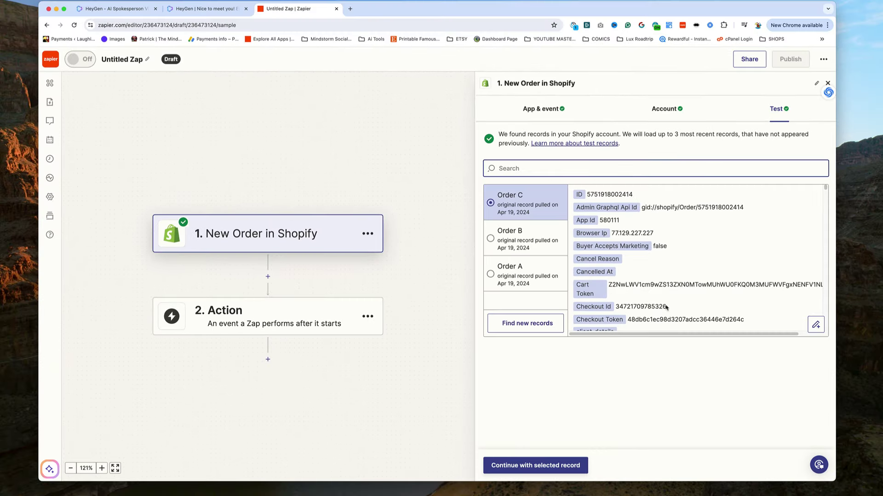
Add a HeyGen action step using Add Contact to Personalized Video Project
{"action": "left_click", "coordinate": [543, 465]}
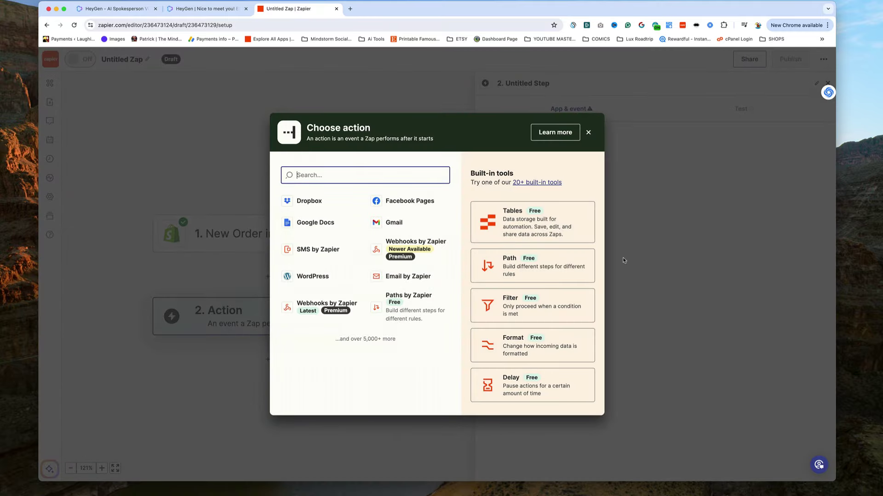
{"action": "type", "text": "HeyGen"}
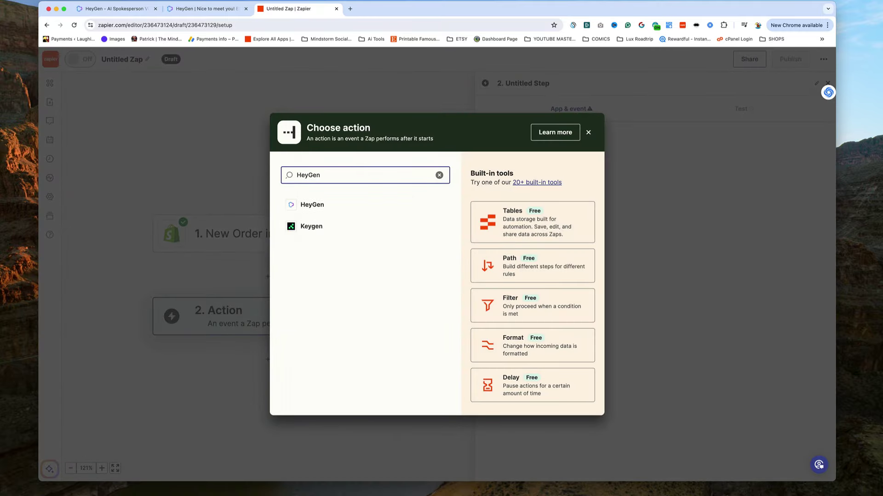
{"action": "left_click", "coordinate": [307, 205]}
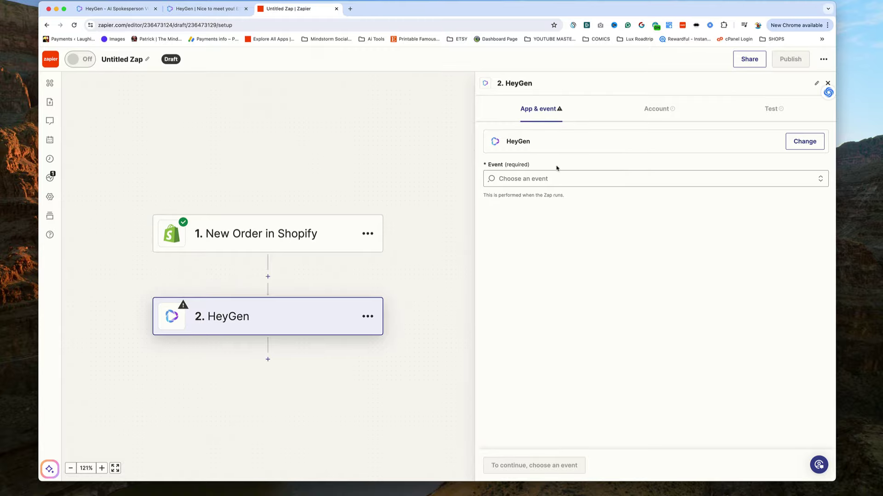
{"action": "left_click", "coordinate": [551, 179]}
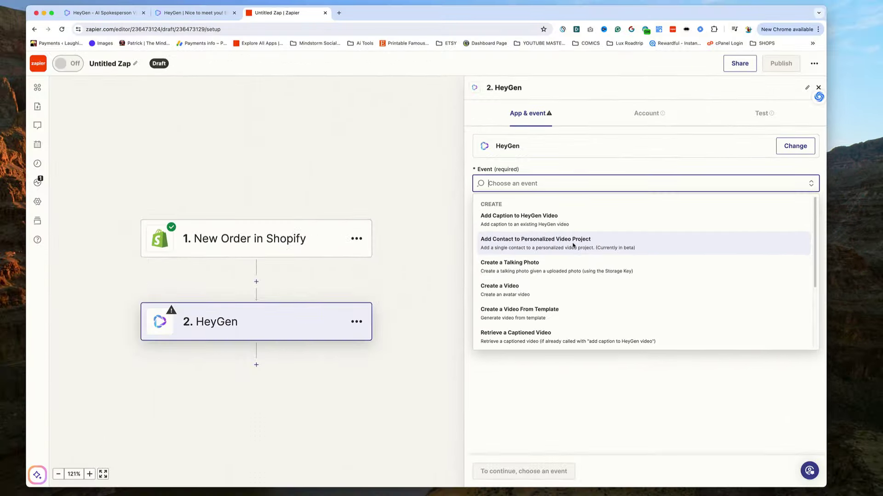
{"action": "left_click", "coordinate": [537, 251]}
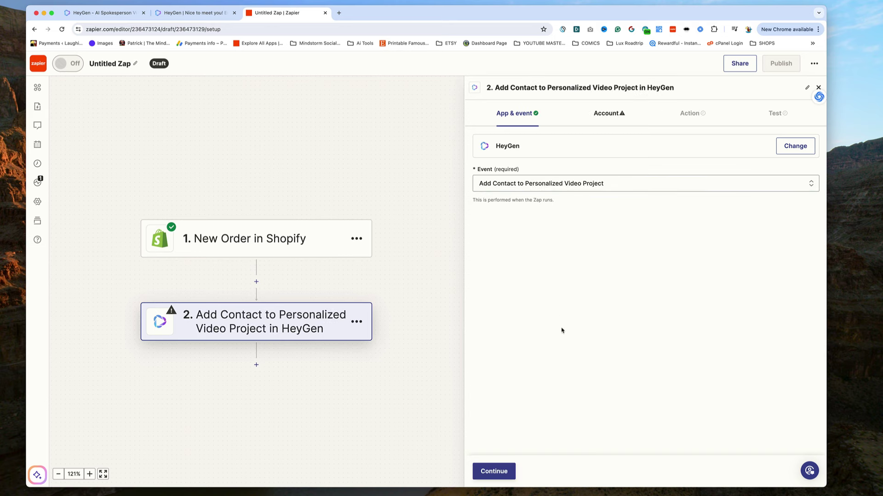
Select the connected HeyGen account and proceed to the action fields
{"action": "left_click", "coordinate": [493, 471]}
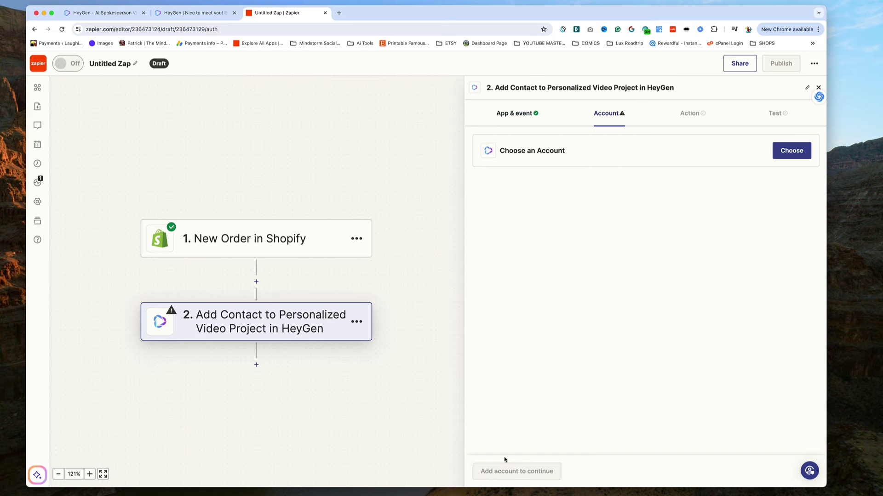
{"action": "left_click", "coordinate": [792, 150]}
{"action": "left_click", "coordinate": [542, 222]}
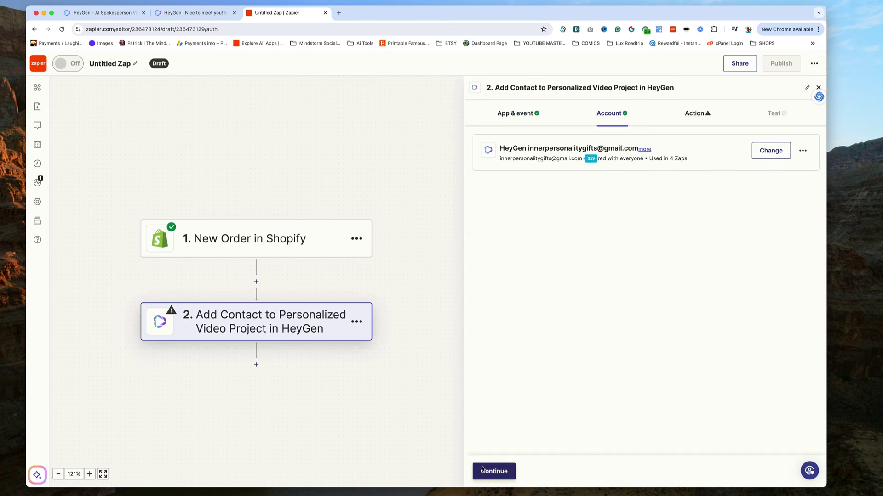
{"action": "left_click", "coordinate": [482, 470]}
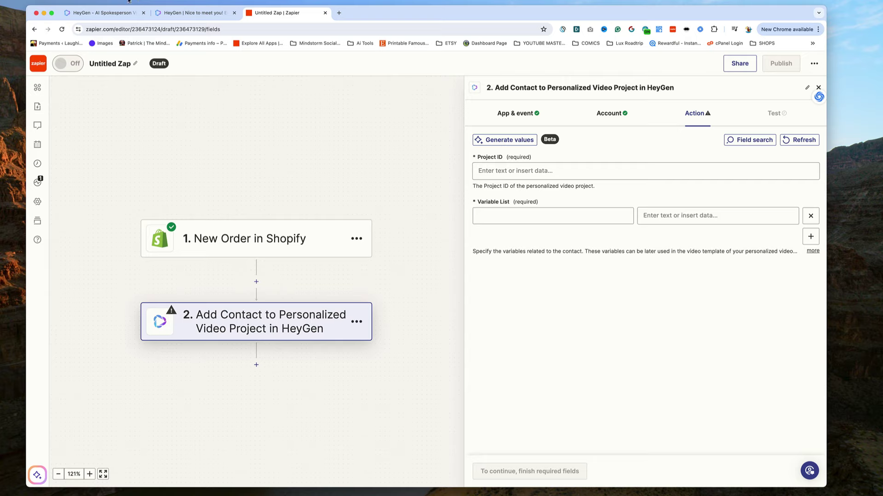
Copy My New Project's ID from HeyGen's Send to Zapier dialog
{"action": "left_click", "coordinate": [123, 13]}
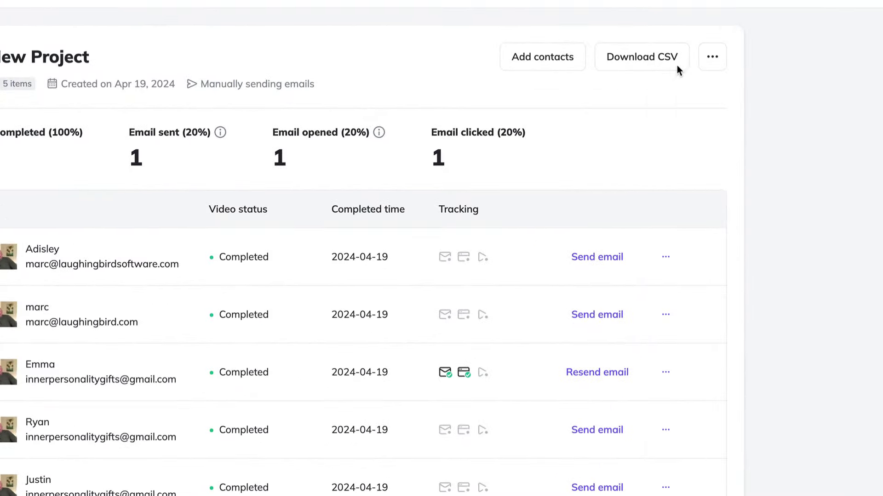
{"action": "left_click", "coordinate": [623, 102]}
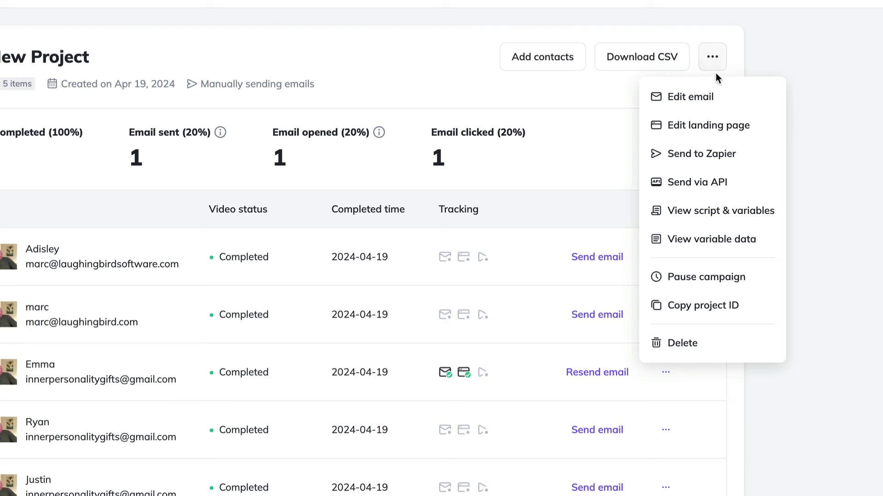
{"action": "left_click", "coordinate": [691, 153]}
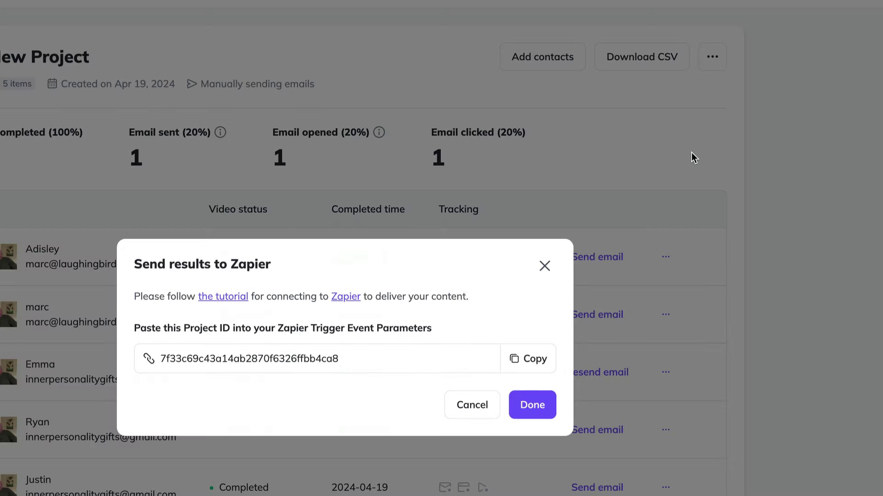
{"action": "left_click", "coordinate": [534, 363]}
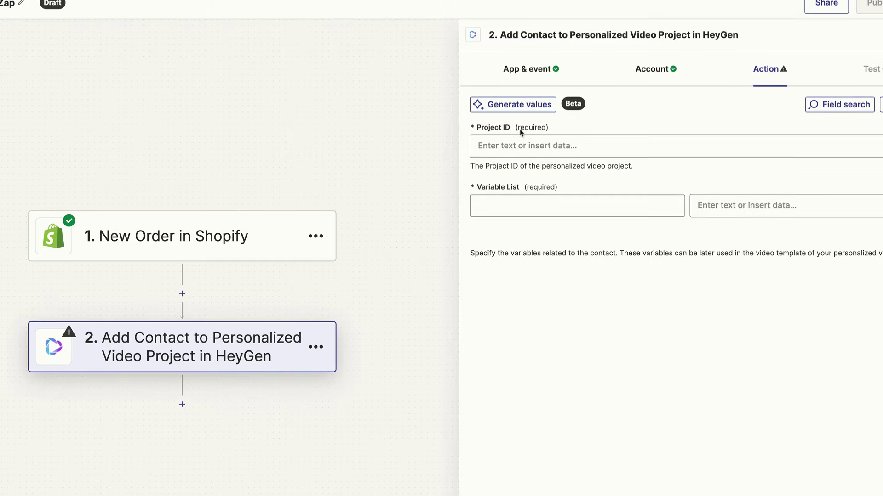
Paste the project ID and add an email variable mapped to Shopify's Email
{"action": "left_click", "coordinate": [513, 145]}
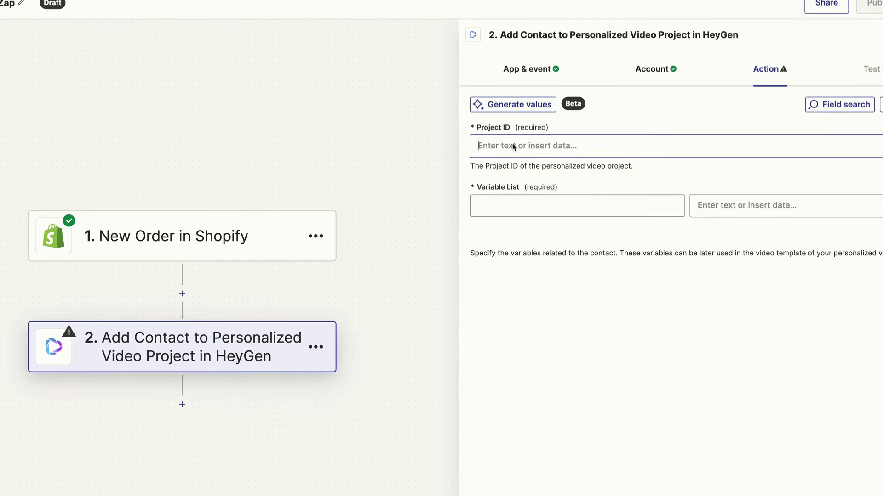
{"action": "key", "text": "ctrl+v"}
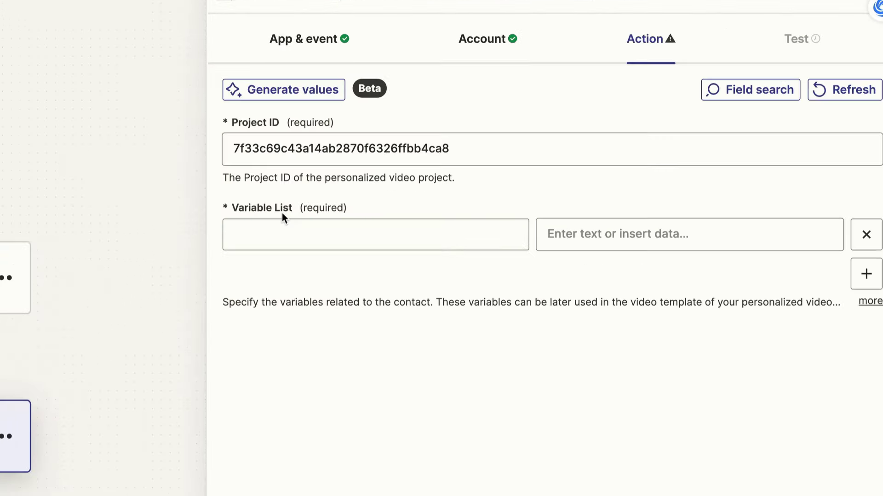
{"action": "left_click", "coordinate": [528, 202]}
{"action": "type", "text": "email"}
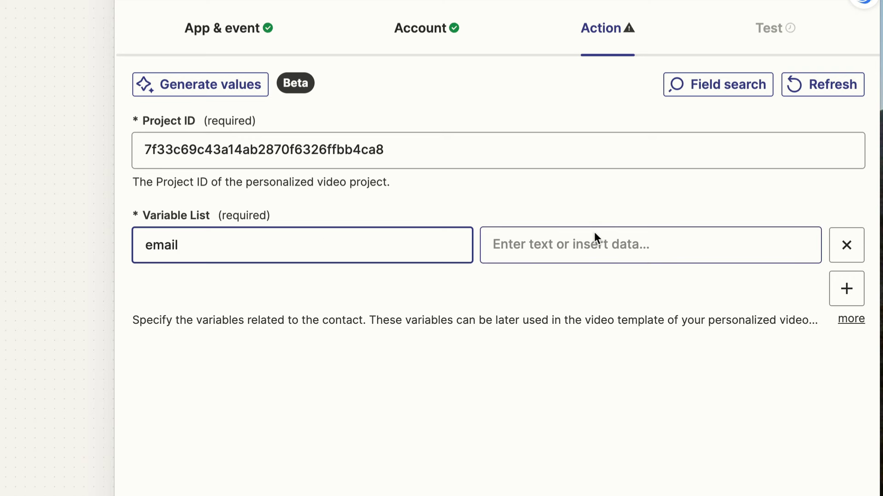
{"action": "left_click", "coordinate": [565, 245]}
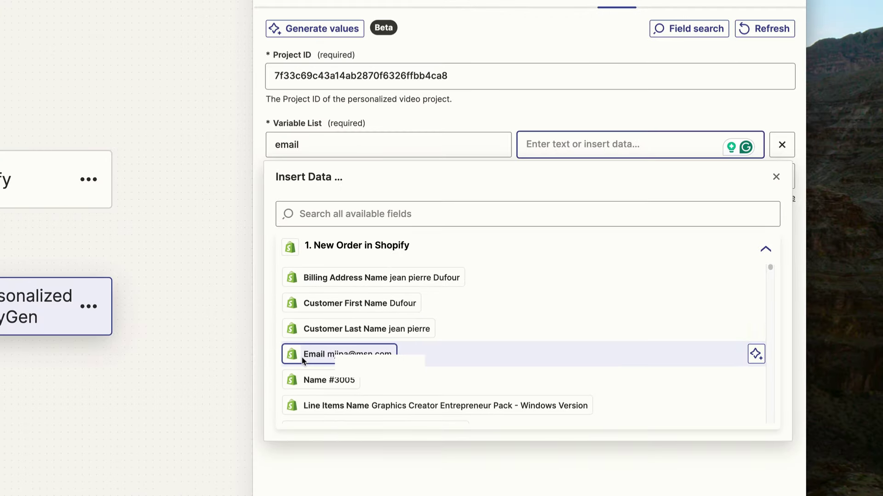
{"action": "left_click", "coordinate": [322, 354]}
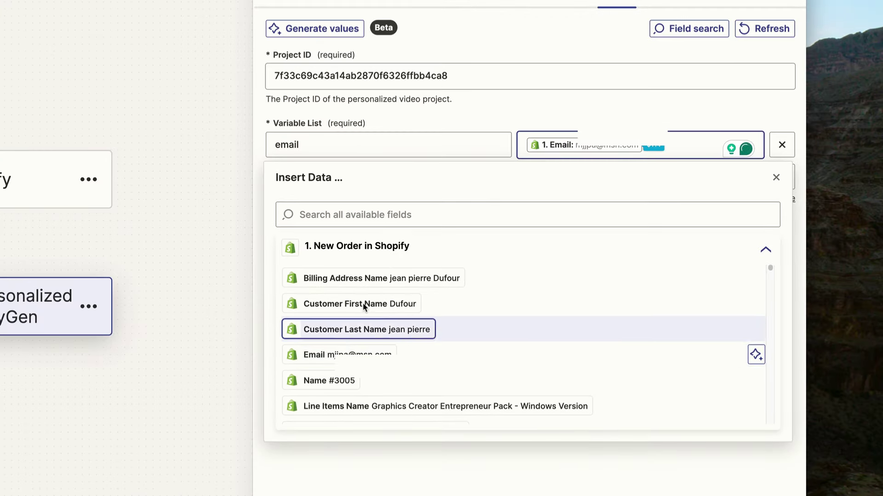
{"action": "left_click", "coordinate": [461, 99]}
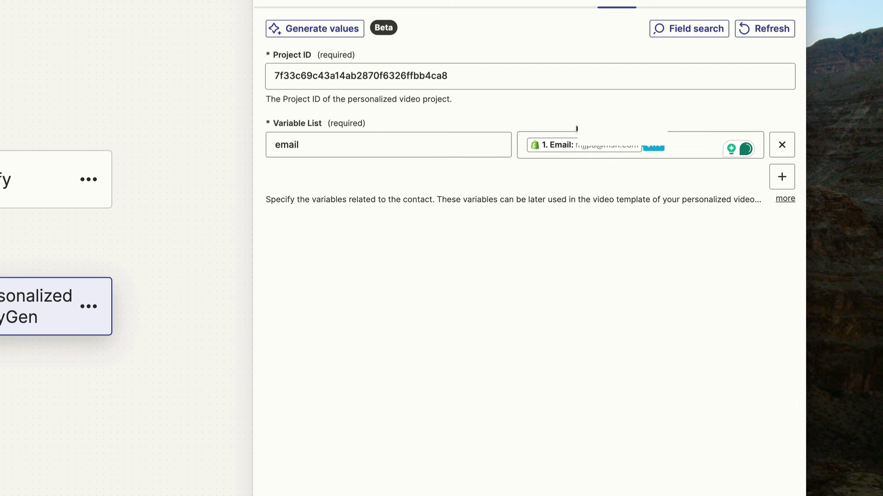
Add a First_name variable mapped to Shopify's Customer First Name
{"action": "left_click", "coordinate": [781, 178]}
{"action": "type", "text": "Fi"}
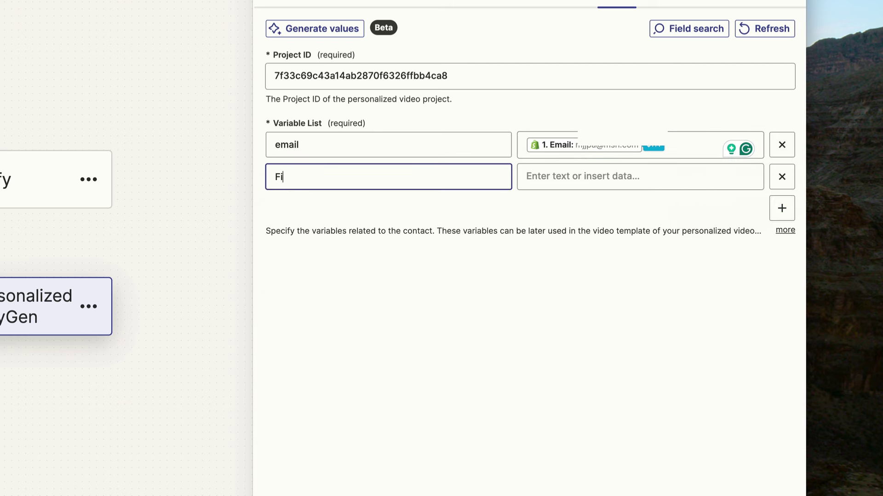
{"action": "type", "text": "rst_name"}
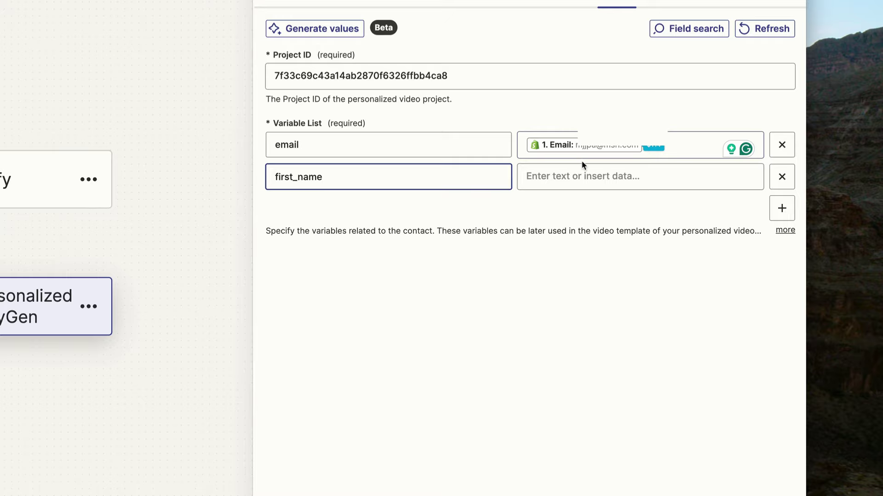
{"action": "left_click", "coordinate": [592, 175]}
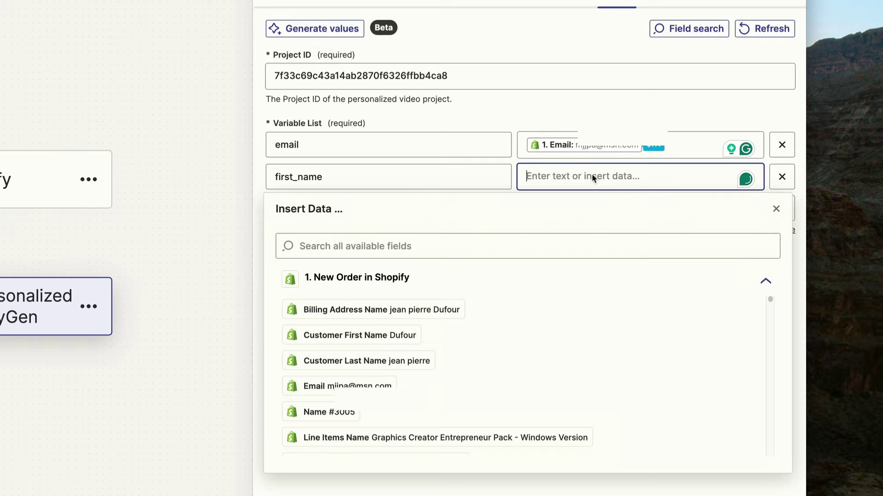
{"action": "left_click", "coordinate": [380, 333]}
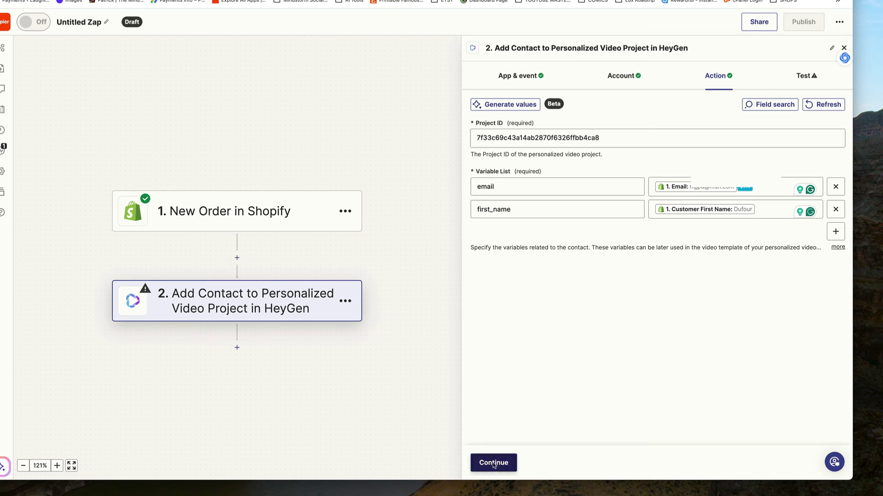
Test the HeyGen step, then play the sample customer's new personalized video in HeyGen
{"action": "left_click", "coordinate": [493, 464]}
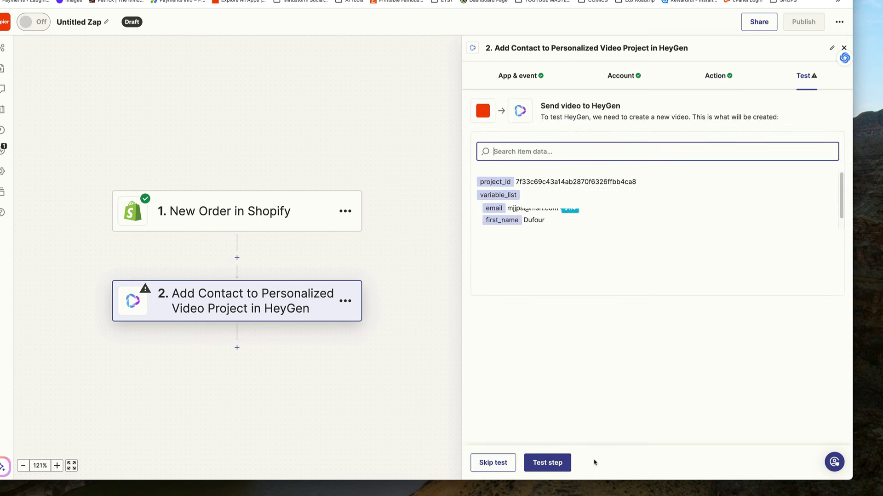
{"action": "left_click", "coordinate": [547, 463]}
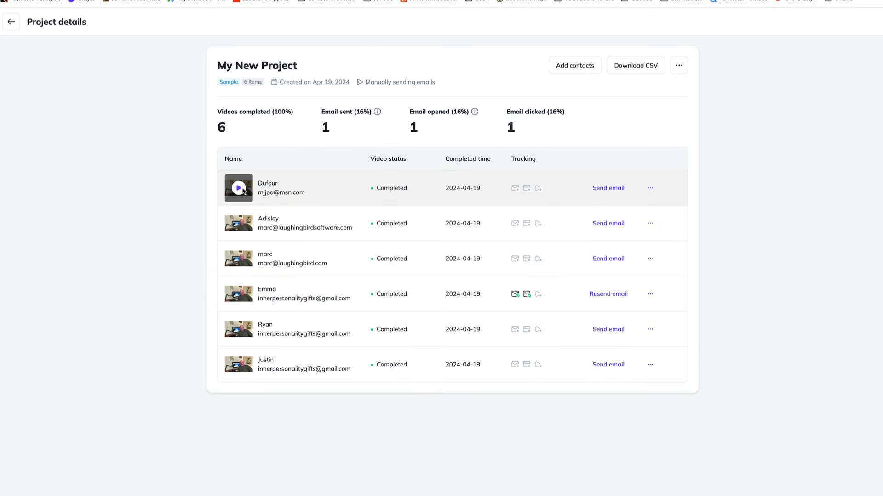
{"action": "left_click", "coordinate": [222, 294]}
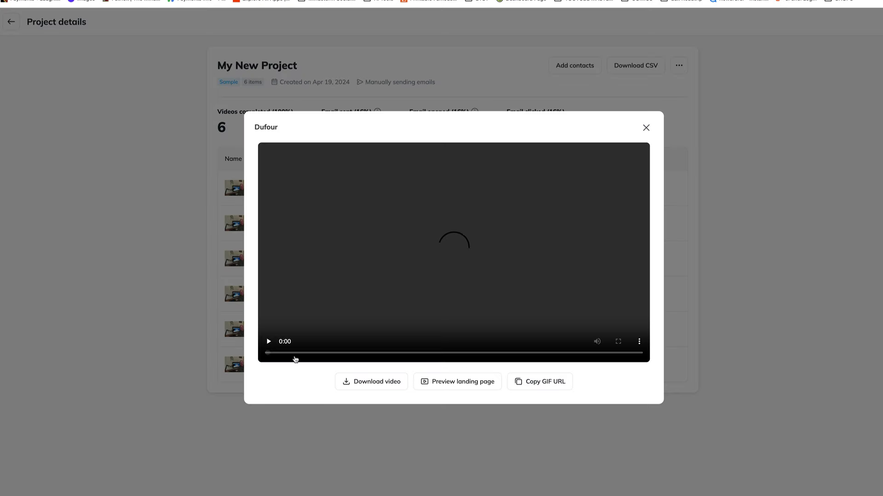
{"action": "left_click", "coordinate": [269, 342]}
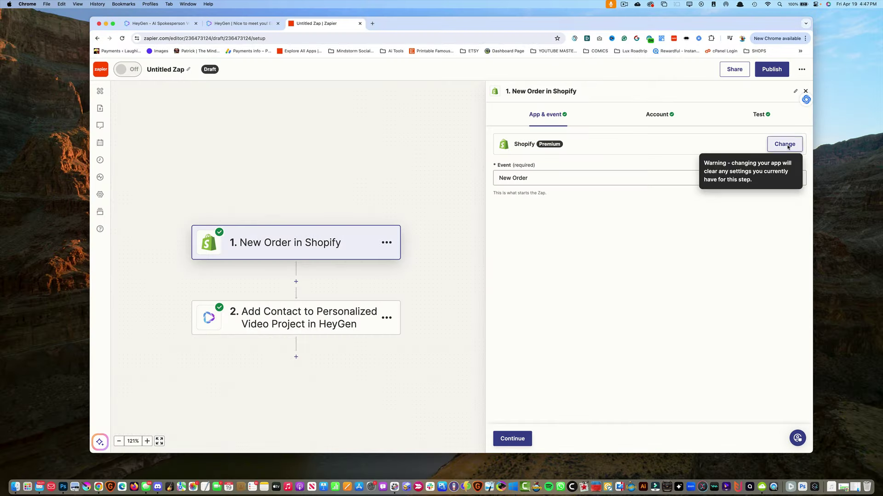
Change the Zap's trigger app, searching 'google she' to find Google Sheets
{"action": "left_click", "coordinate": [784, 144]}
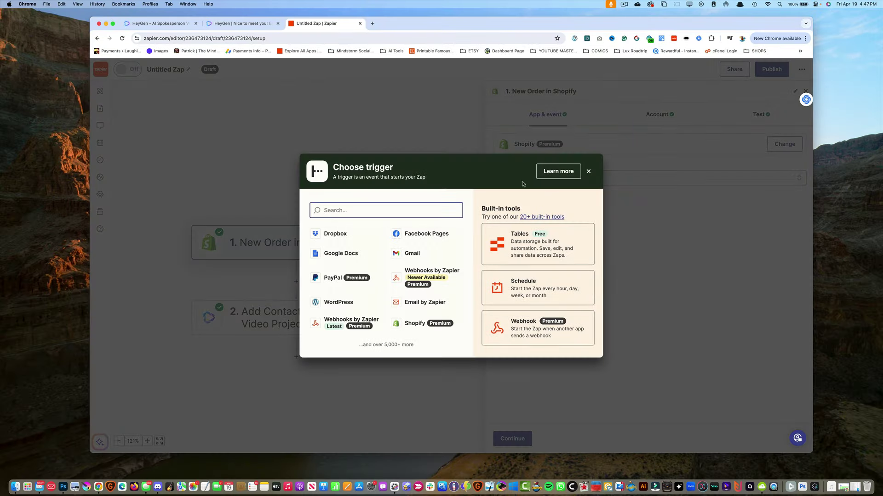
{"action": "type", "text": "google she"}
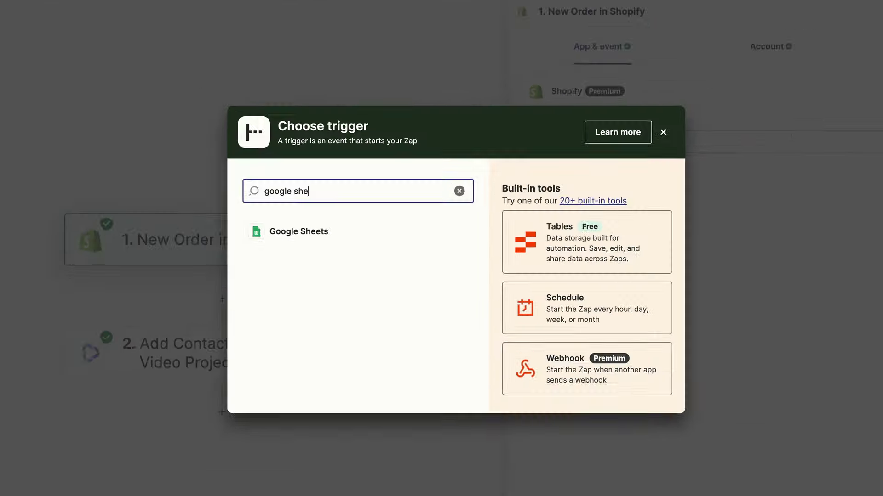